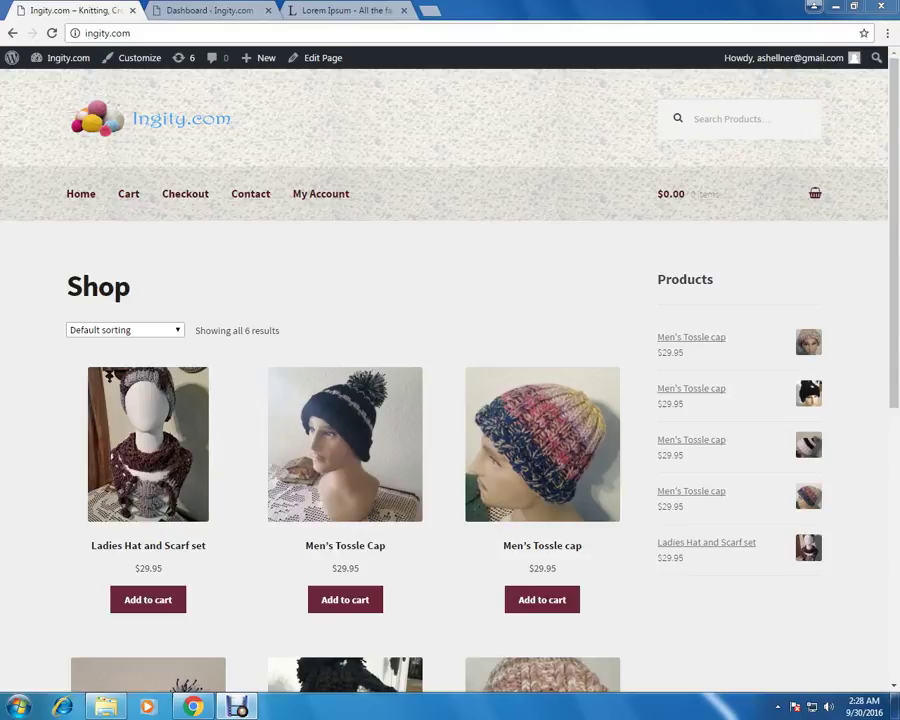
- Switch to the site's WordPress dashboard and start adding a new product from the product list
{"action": "key", "text": "ctrl+Tab"}
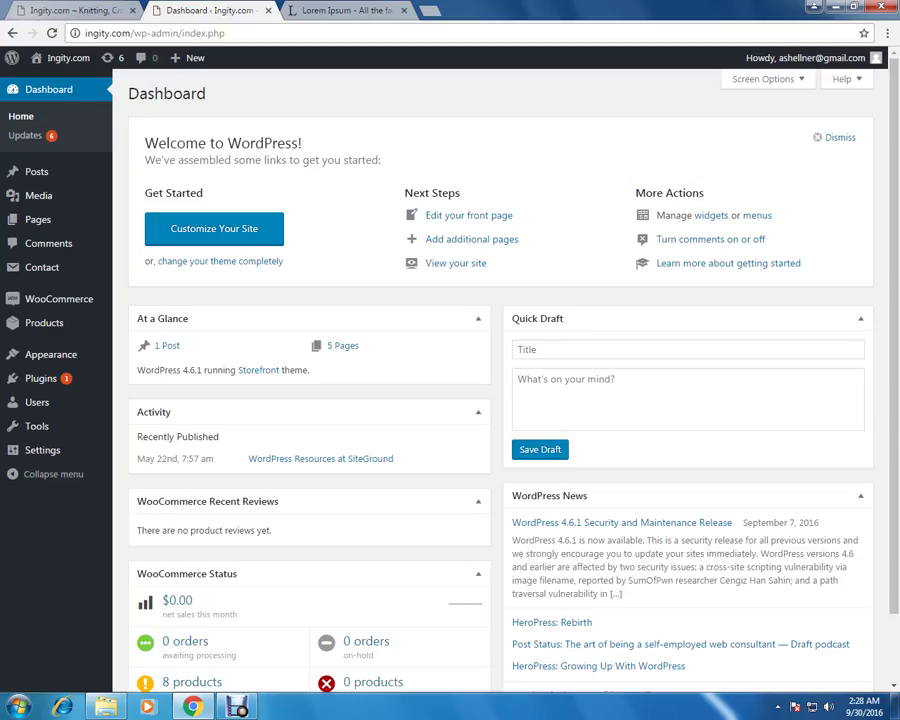
{"action": "key", "text": "ctrl+l"}
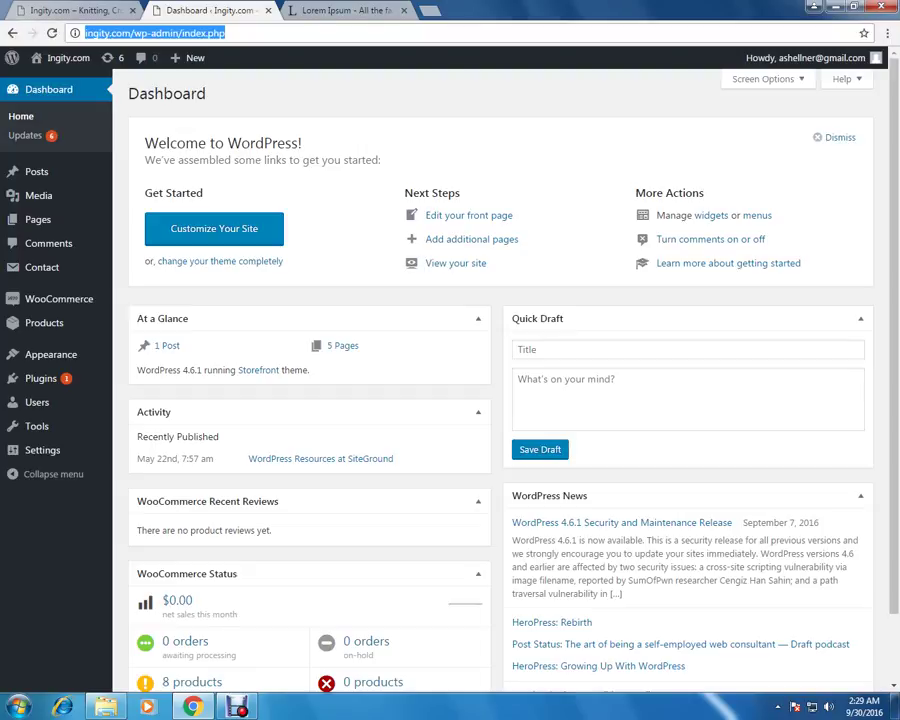
{"action": "mouse_move", "coordinate": [70, 323]}
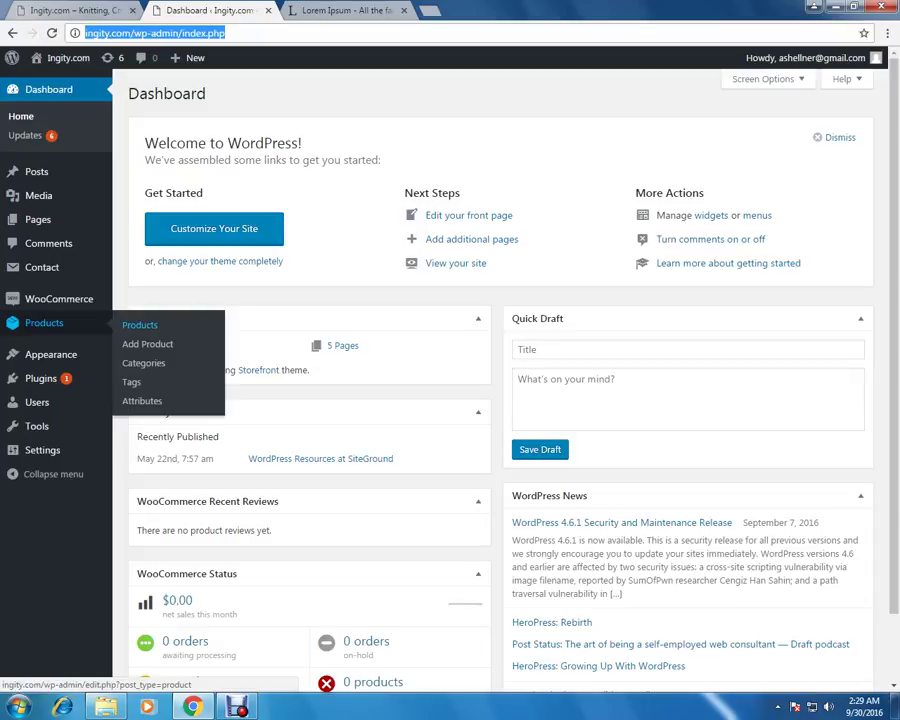
{"action": "left_click", "coordinate": [139, 324]}
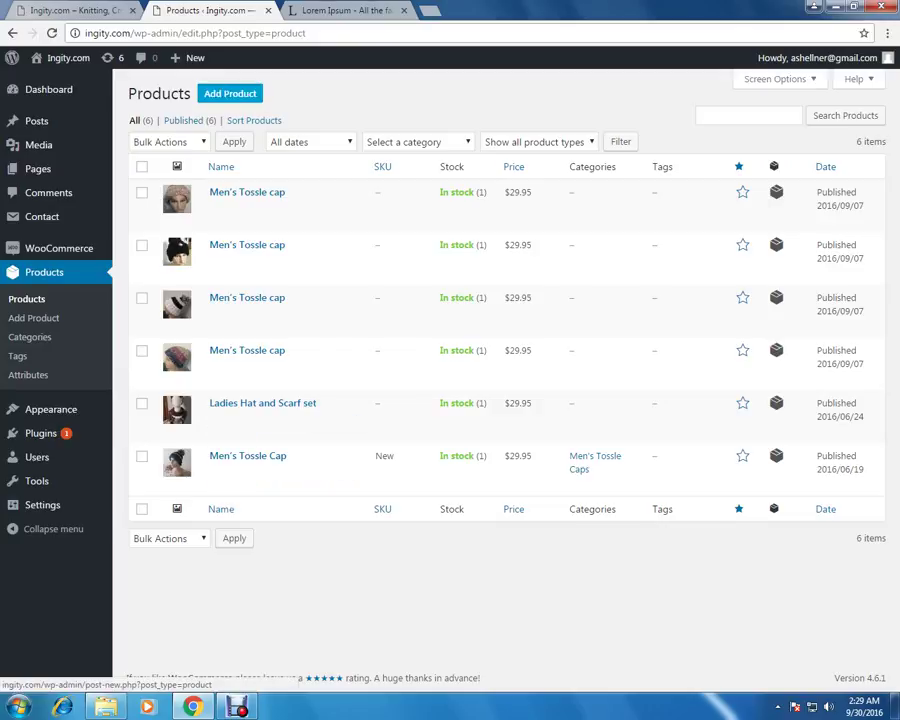
{"action": "left_click", "coordinate": [230, 93]}
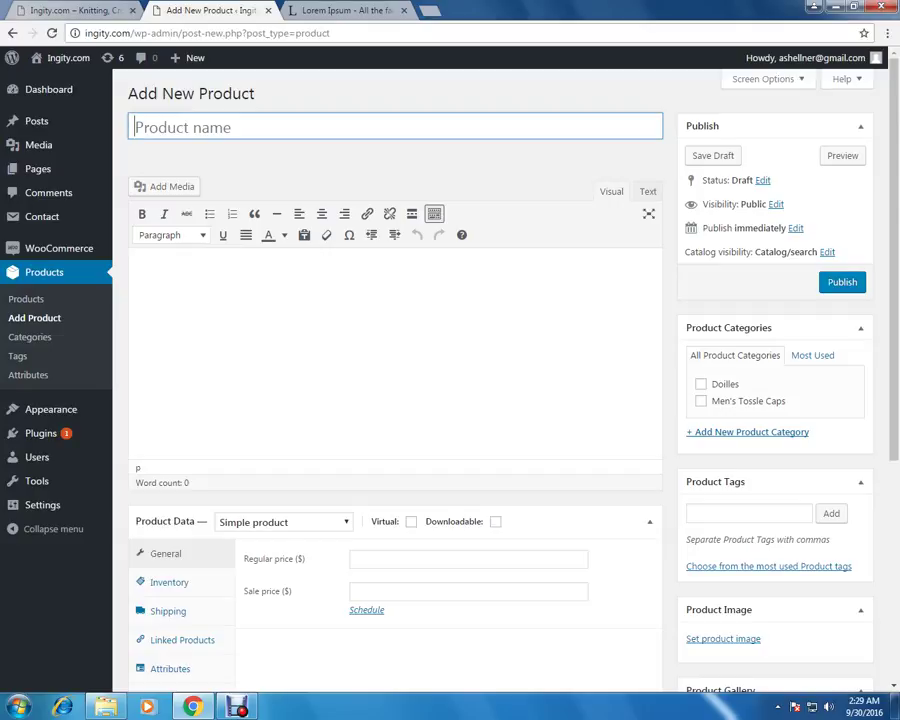
- Name the product "New Product 01" and paste the copied Lorem ipsum text as its main description
{"action": "key", "text": "shift"}
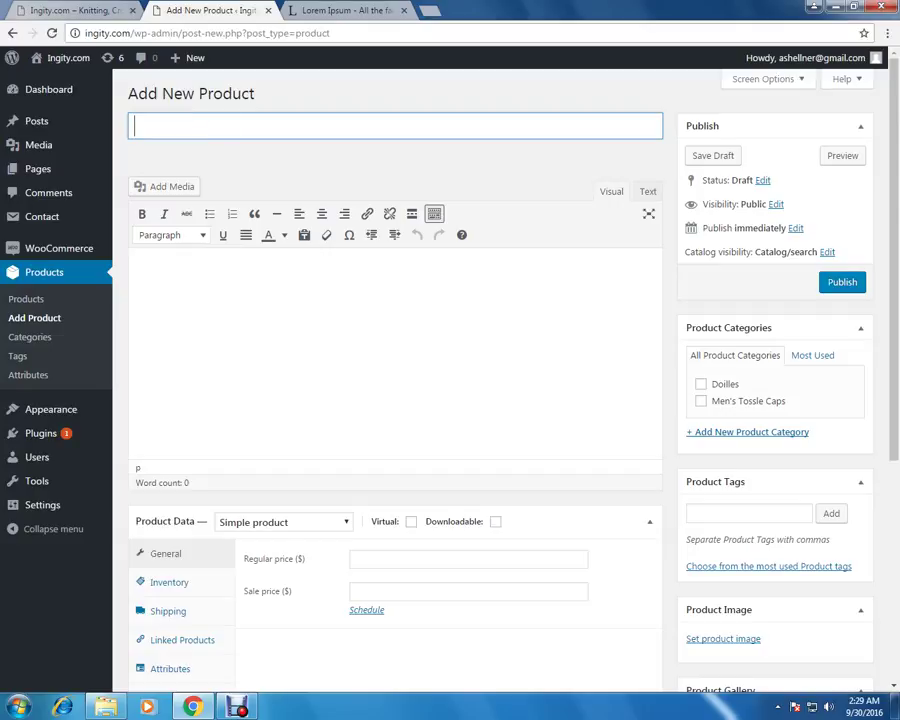
{"action": "type", "text": "New Product"}
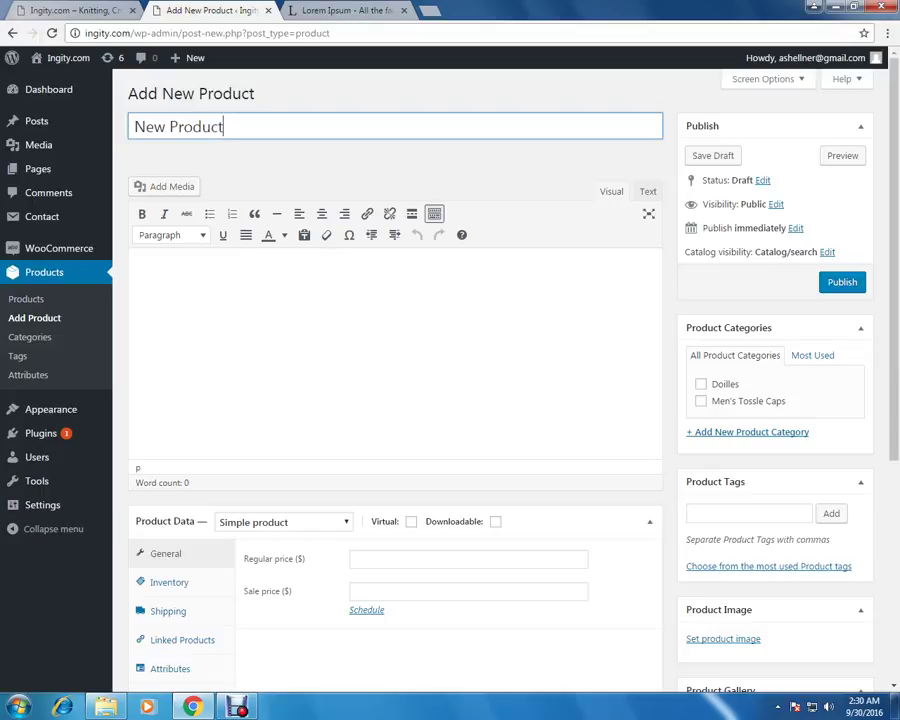
{"action": "type", "text": " 01"}
{"action": "key", "text": "Tab"}
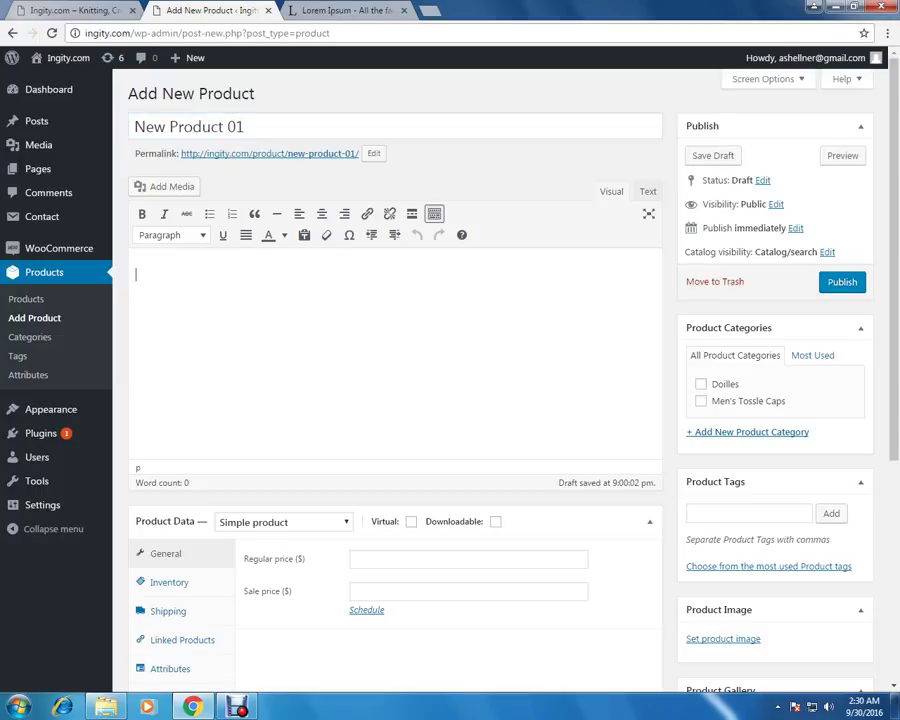
{"action": "right_click", "coordinate": [200, 268]}
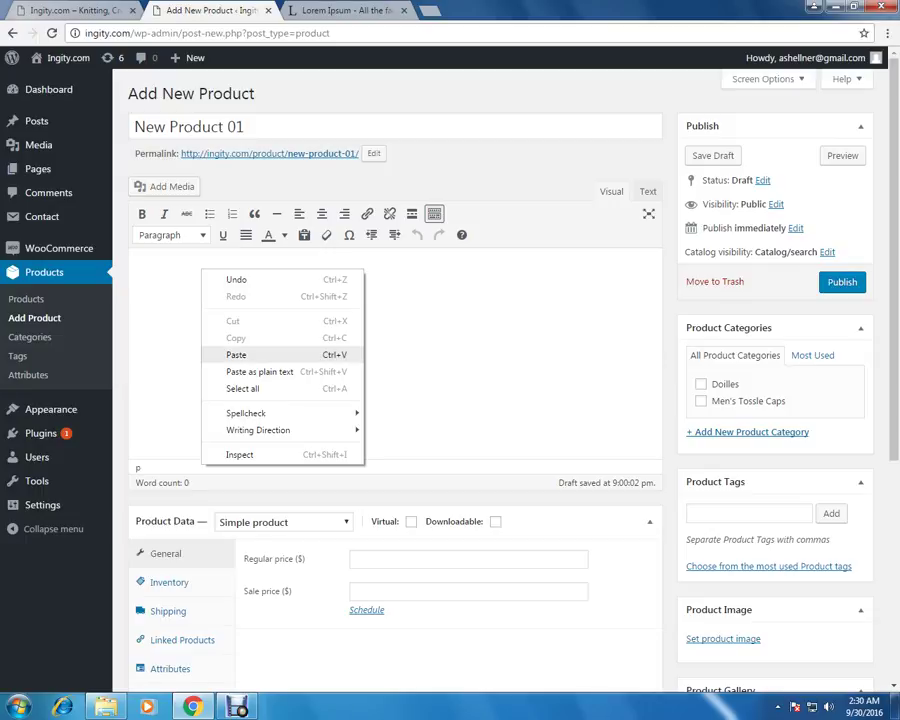
{"action": "left_click", "coordinate": [236, 354]}
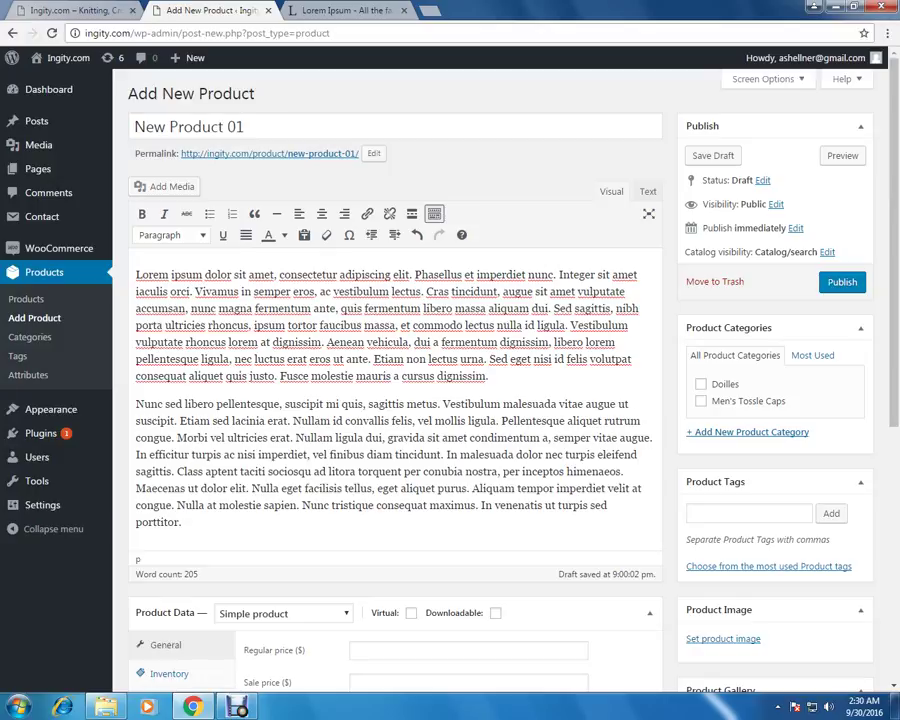
- Set the product's regular price to 110 dollars and leave the sale price empty
{"action": "scroll", "coordinate": [395, 400], "scroll_direction": "down", "scroll_amount": 1}
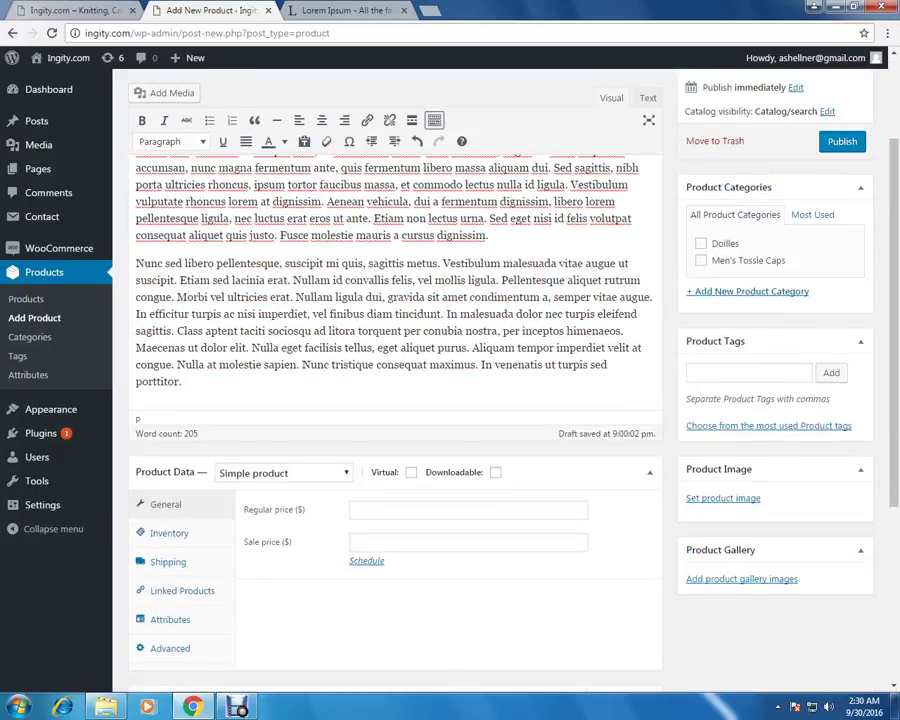
{"action": "scroll", "coordinate": [395, 400], "scroll_direction": "down", "scroll_amount": 1}
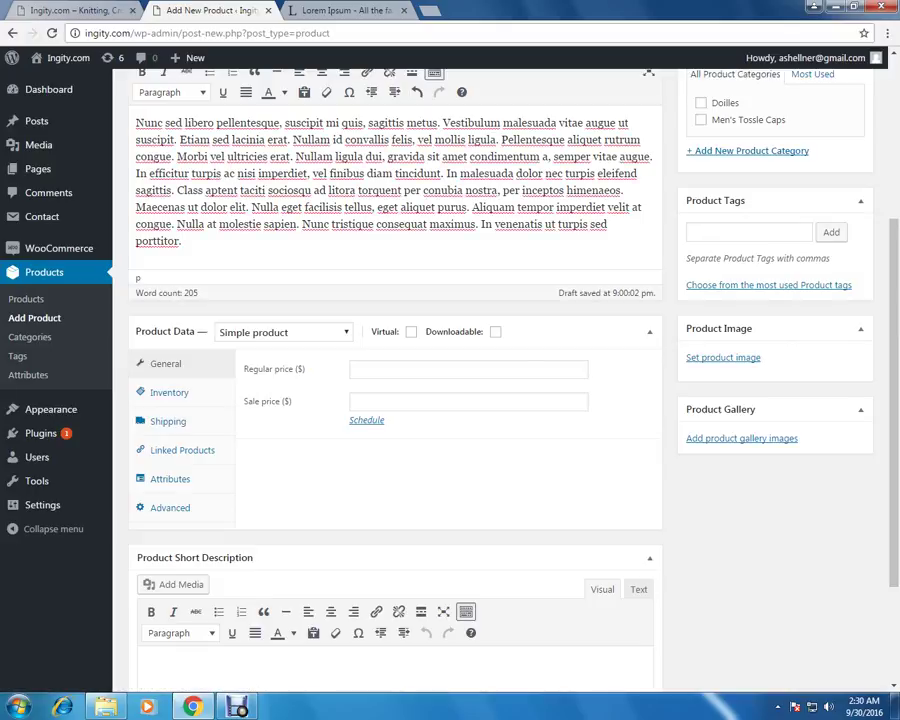
{"action": "left_click", "coordinate": [468, 369]}
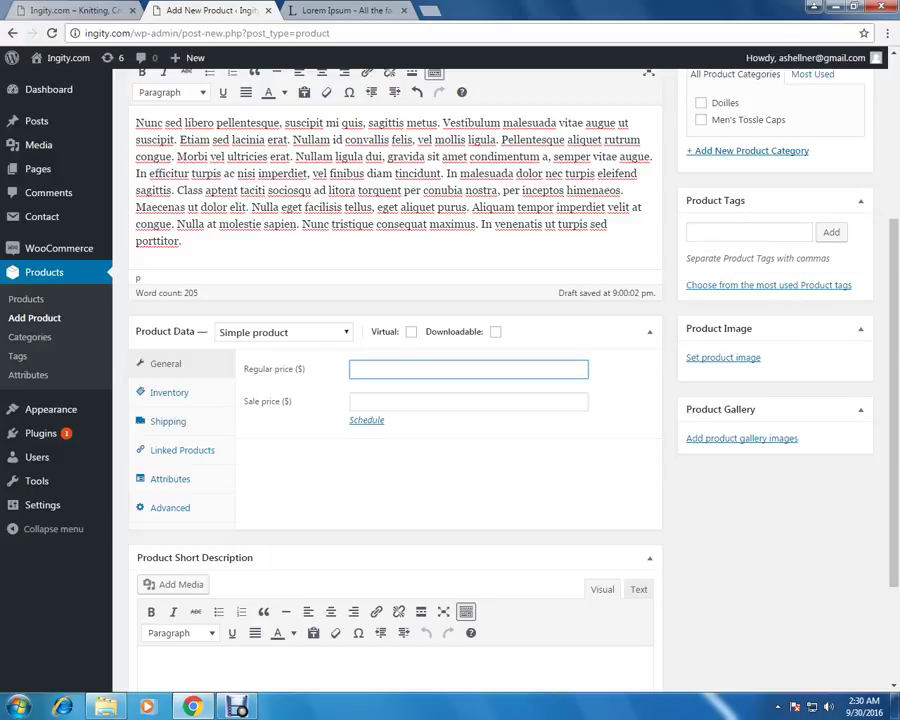
{"action": "type", "text": "110"}
{"action": "left_click", "coordinate": [354, 401]}
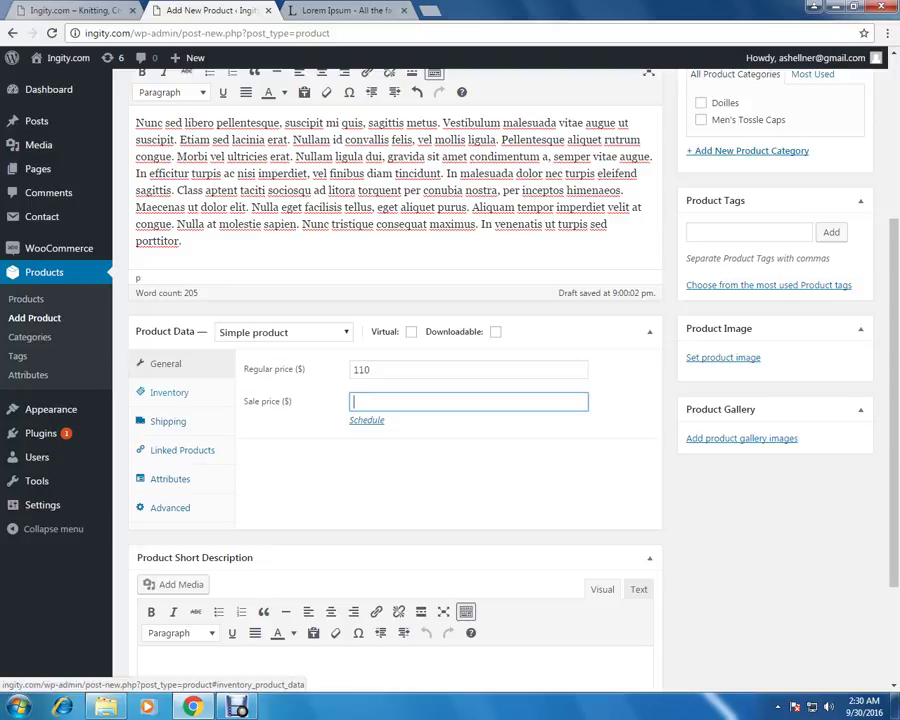
- Enter "New" as the SKU in the product's inventory data
{"action": "left_click", "coordinate": [169, 392]}
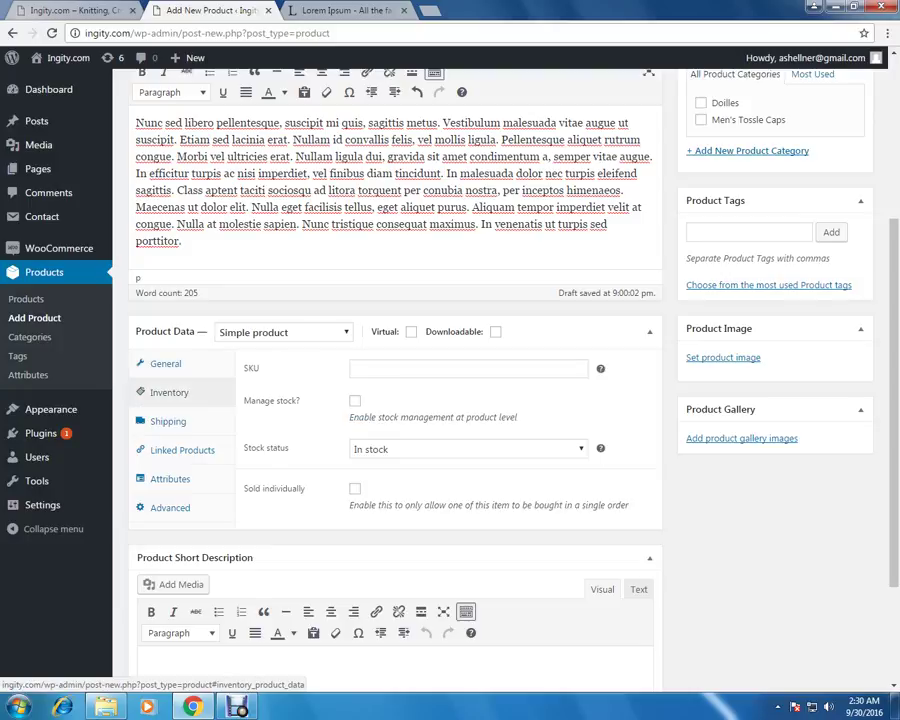
{"action": "left_click", "coordinate": [354, 368]}
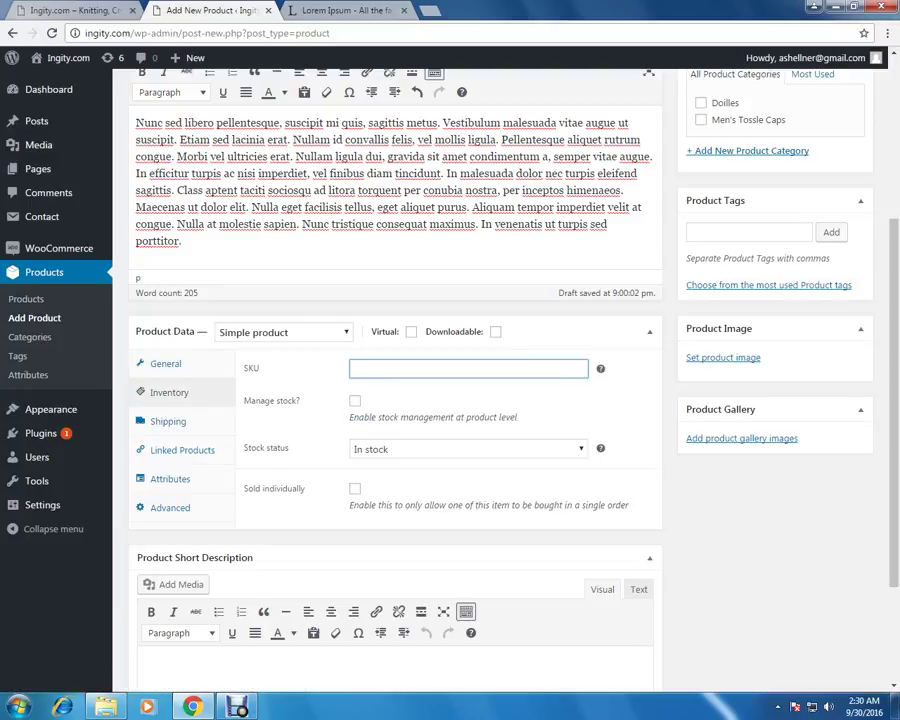
{"action": "mouse_move", "coordinate": [600, 369]}
{"action": "type", "text": "New"}
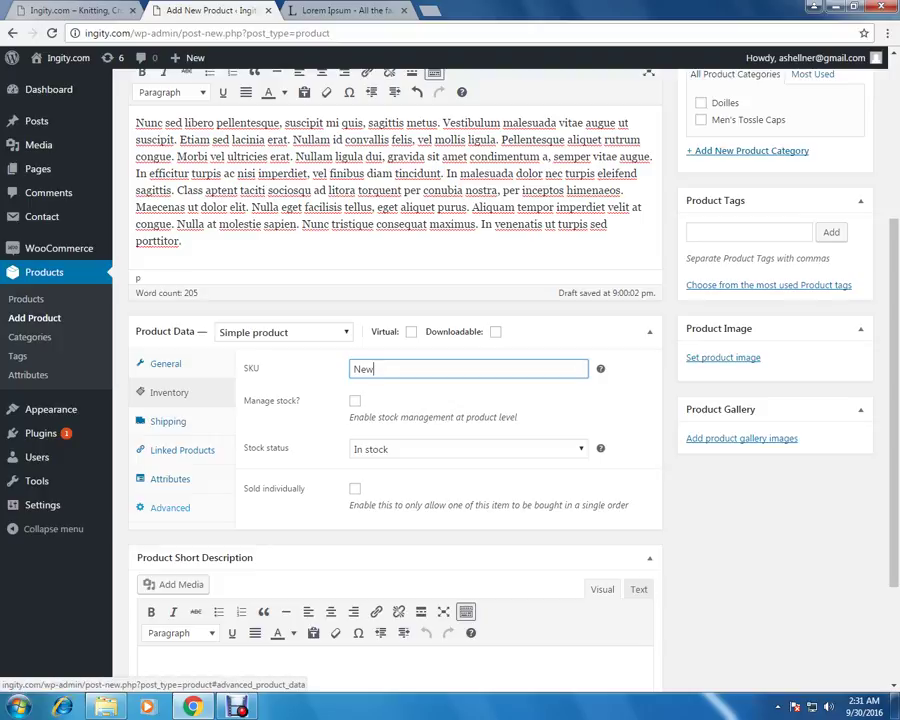
- Set the menu order to -1 in the product's advanced data
{"action": "left_click", "coordinate": [170, 507]}
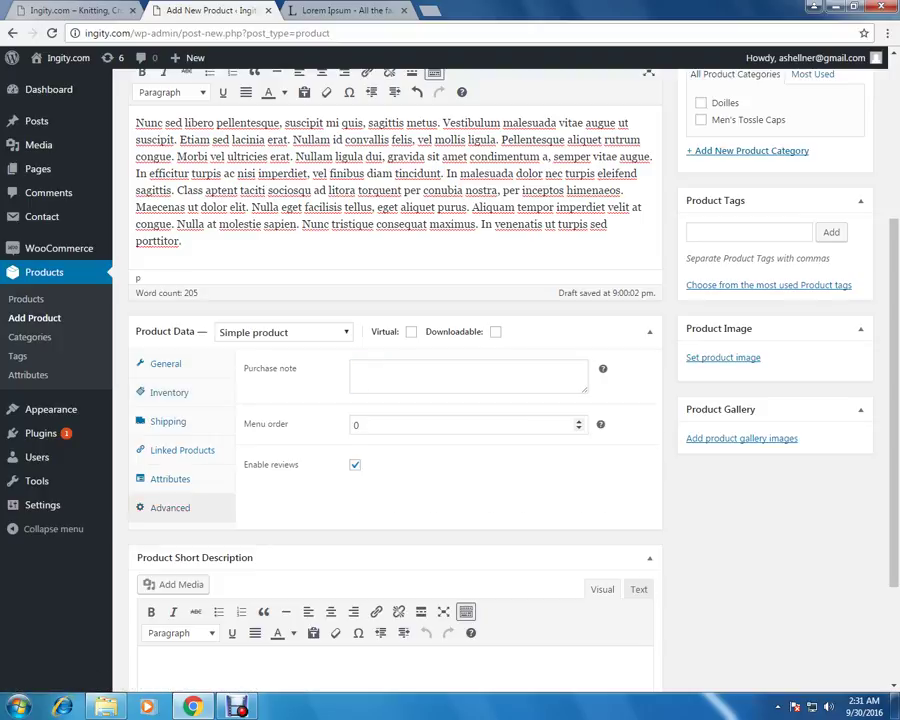
{"action": "left_click", "coordinate": [355, 424]}
{"action": "double_click", "coordinate": [355, 424]}
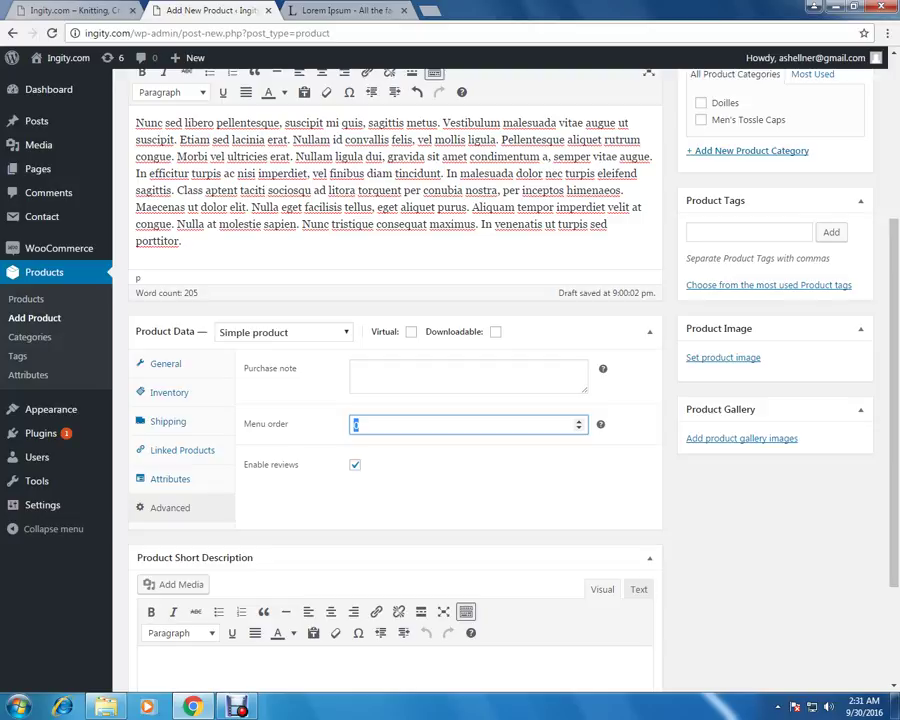
{"action": "type", "text": "-1"}
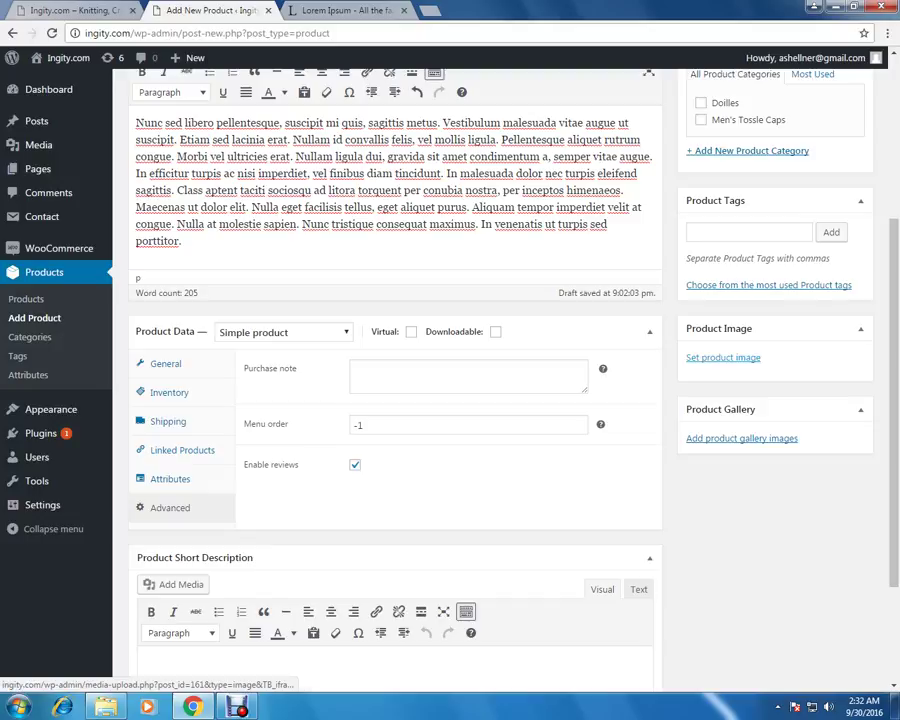
- Set the black-and-white patterned hat photo 20160619_202731.jpg from the media library as the product image
{"action": "left_click", "coordinate": [723, 357]}
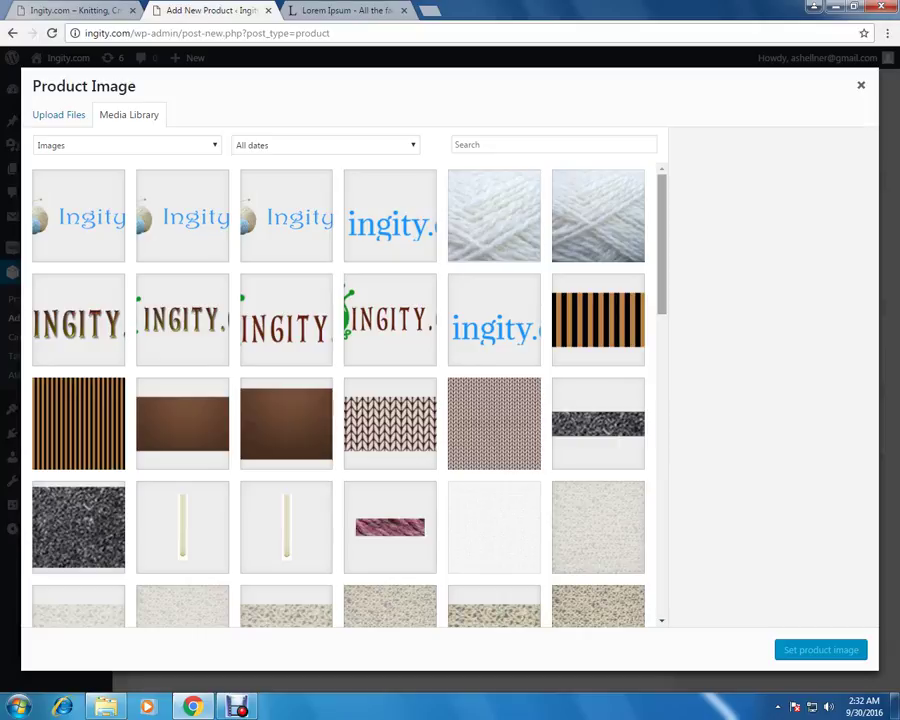
{"action": "scroll", "coordinate": [338, 395], "scroll_direction": "down", "scroll_amount": 8}
{"action": "scroll", "coordinate": [338, 395], "scroll_direction": "down", "scroll_amount": 4}
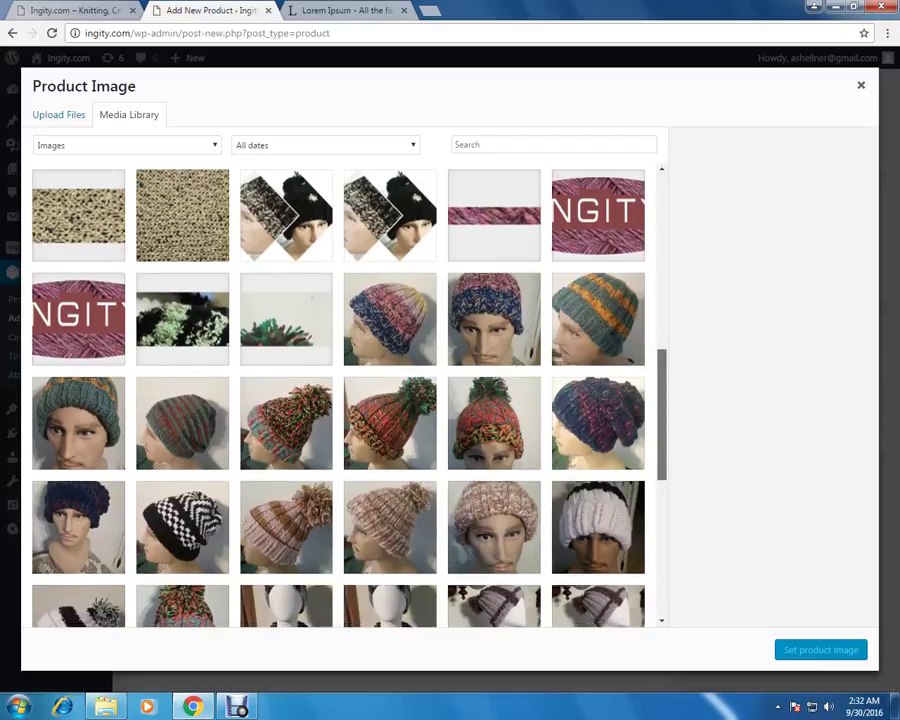
{"action": "scroll", "coordinate": [338, 395], "scroll_direction": "down", "scroll_amount": 4}
{"action": "scroll", "coordinate": [338, 395], "scroll_direction": "down", "scroll_amount": 3}
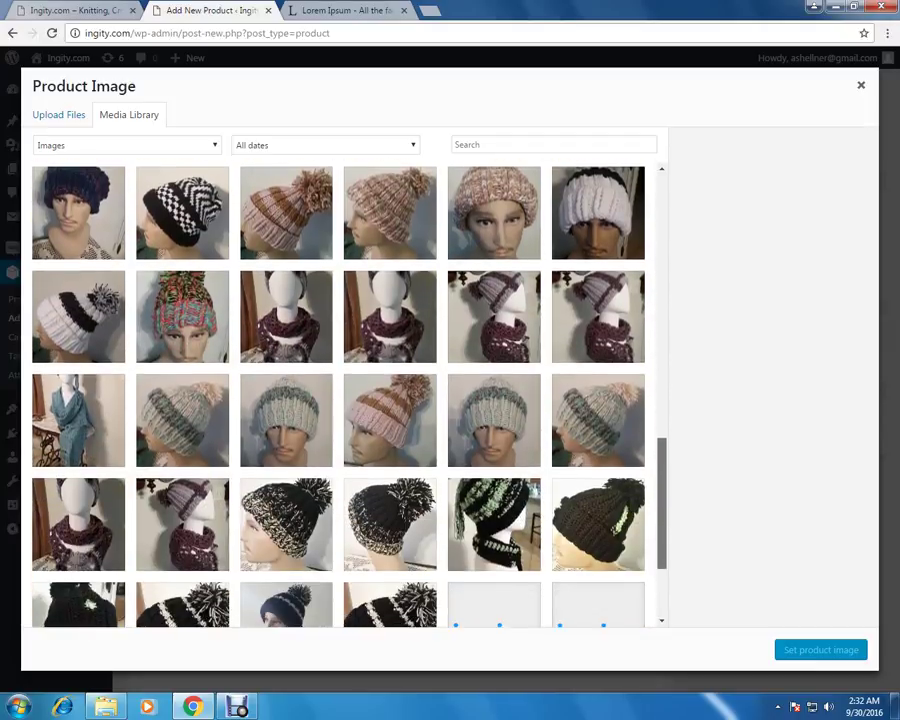
{"action": "scroll", "coordinate": [338, 395], "scroll_direction": "down", "scroll_amount": 2}
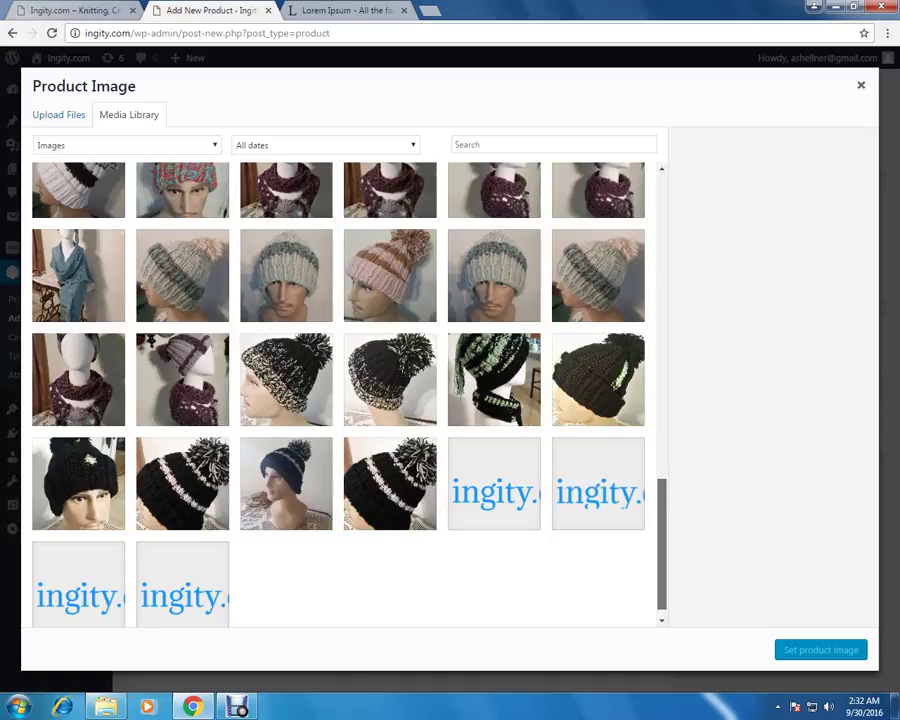
{"action": "scroll", "coordinate": [338, 395], "scroll_direction": "up", "scroll_amount": 3}
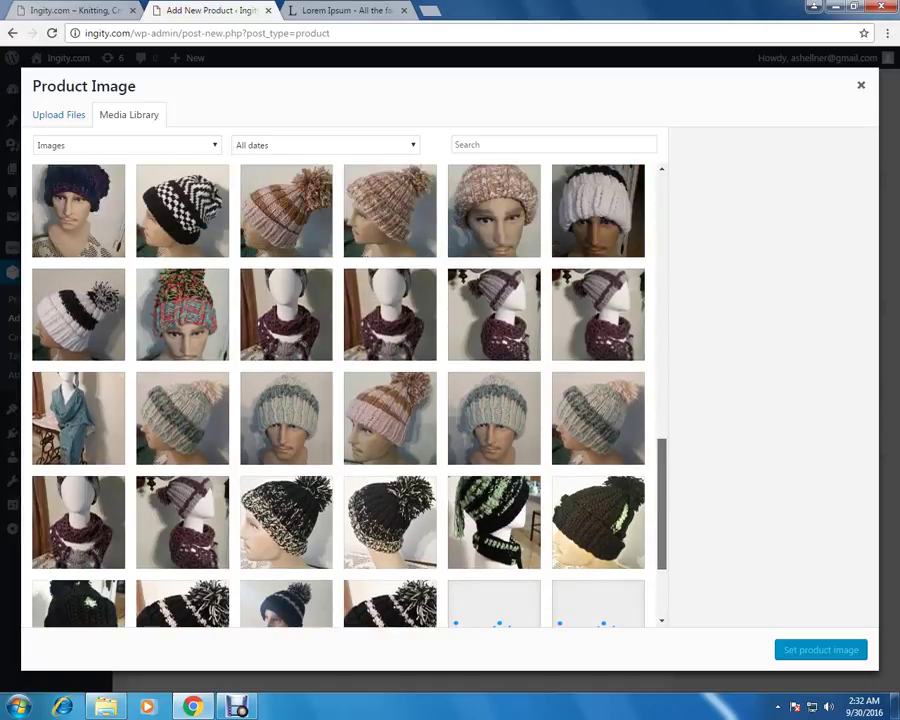
{"action": "left_click", "coordinate": [182, 211]}
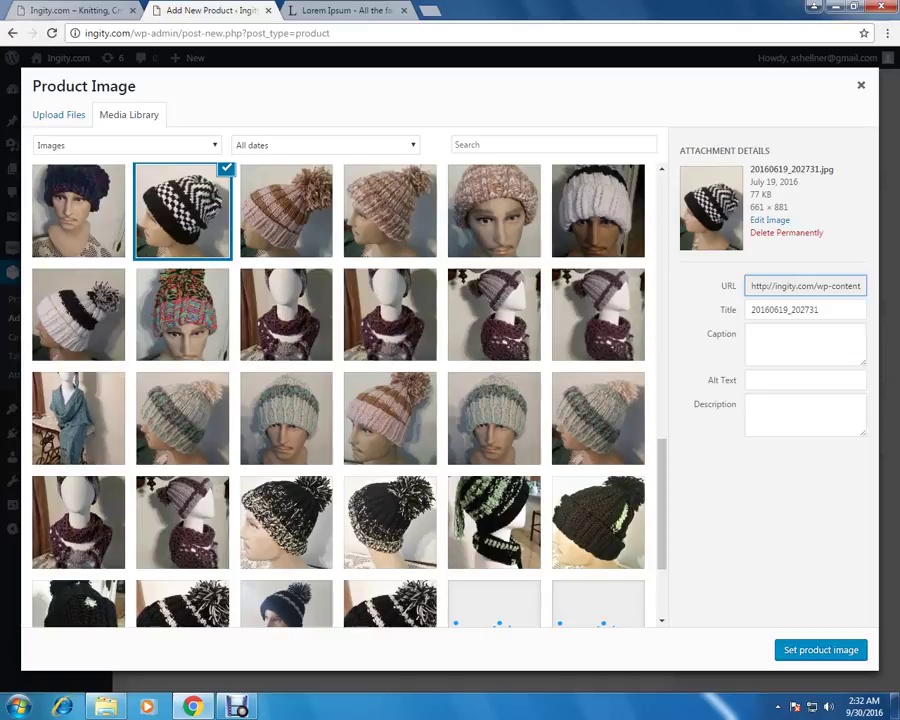
{"action": "left_click", "coordinate": [820, 650]}
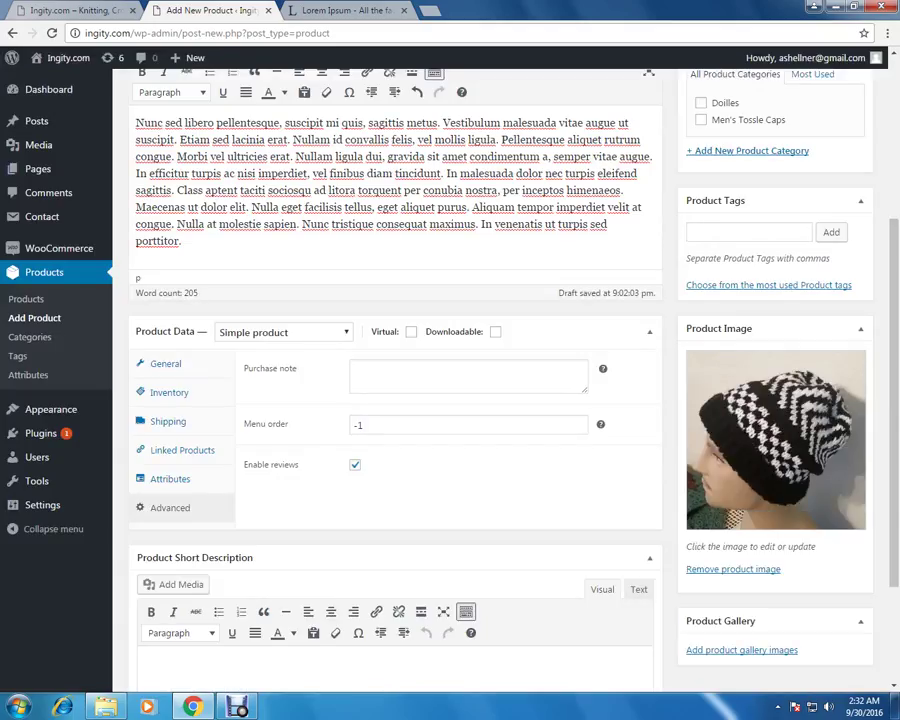
- Add cropped-FotorCreated.jpg and the hat photos 20160619_202731.jpg, 20160619_202220.jpg, 20160619_202458.jpg and 20160619_202544.jpg from the media library to the product gallery
{"action": "scroll", "coordinate": [450, 380], "scroll_direction": "down", "scroll_amount": 1}
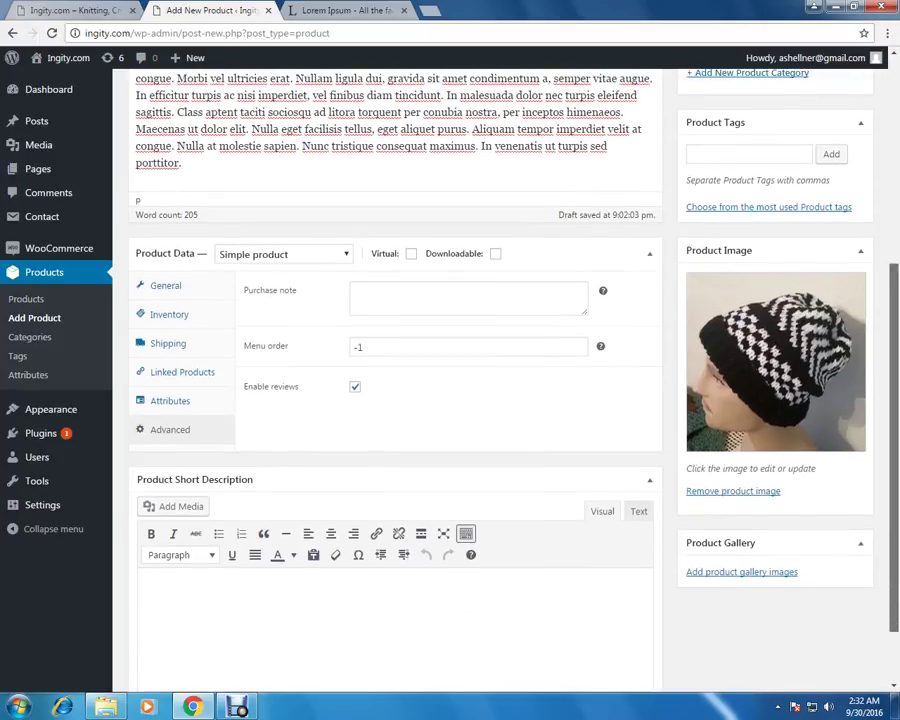
{"action": "left_click_drag", "start_coordinate": [893, 447], "coordinate": [893, 467]}
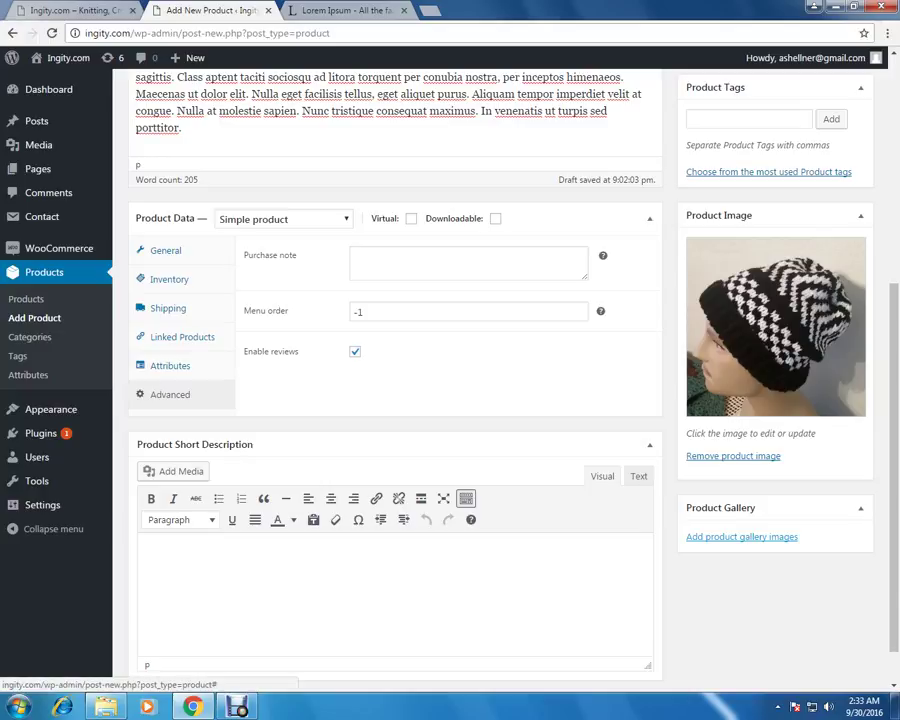
{"action": "left_click", "coordinate": [741, 536]}
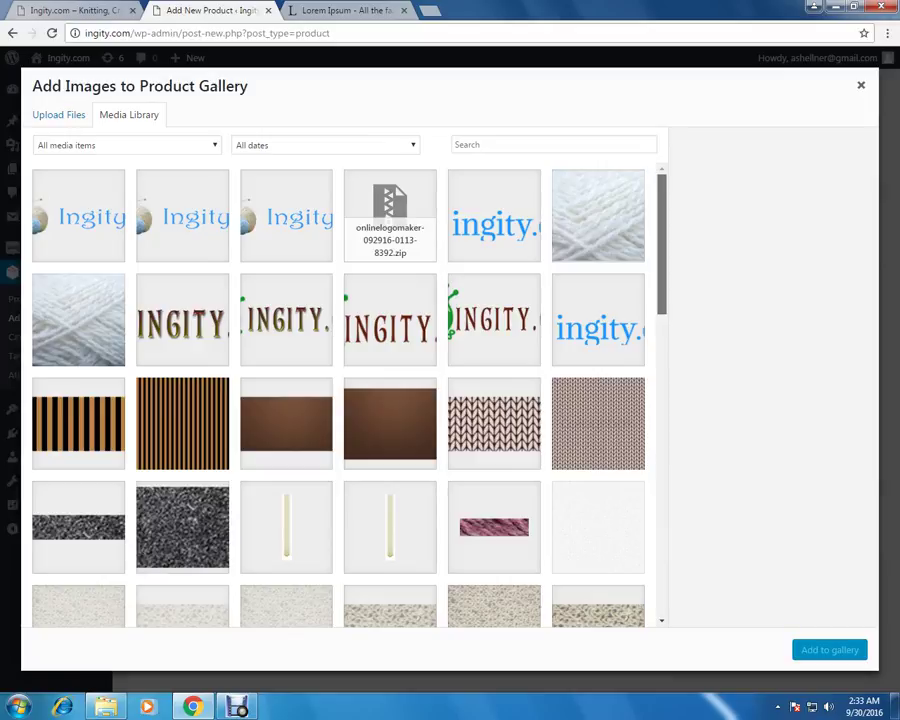
{"action": "scroll", "coordinate": [338, 395], "scroll_direction": "down", "scroll_amount": 5}
{"action": "scroll", "coordinate": [338, 395], "scroll_direction": "down", "scroll_amount": 4}
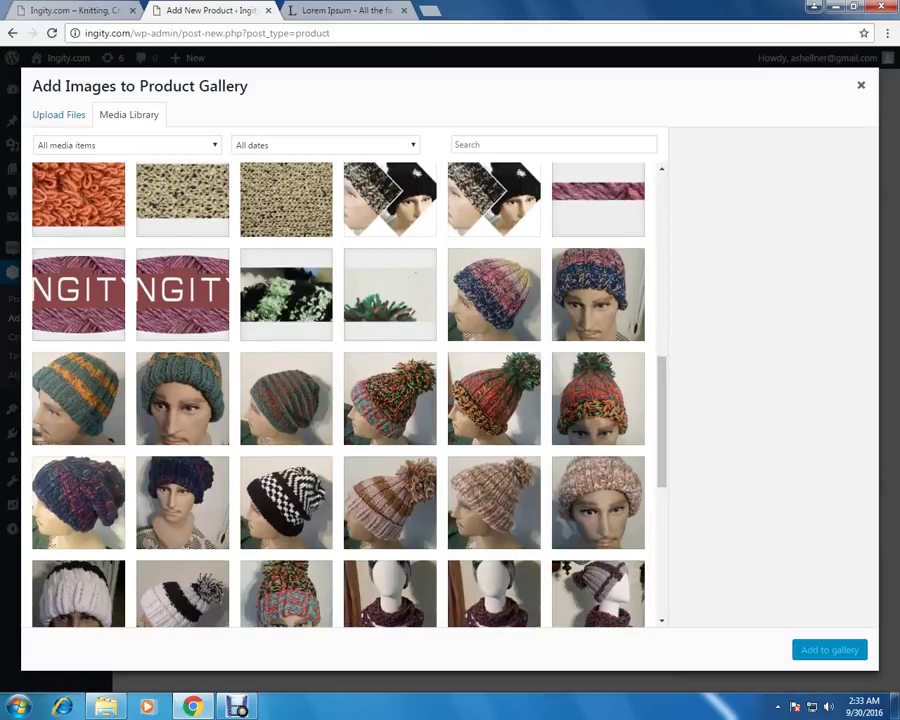
{"action": "left_click", "coordinate": [390, 199]}
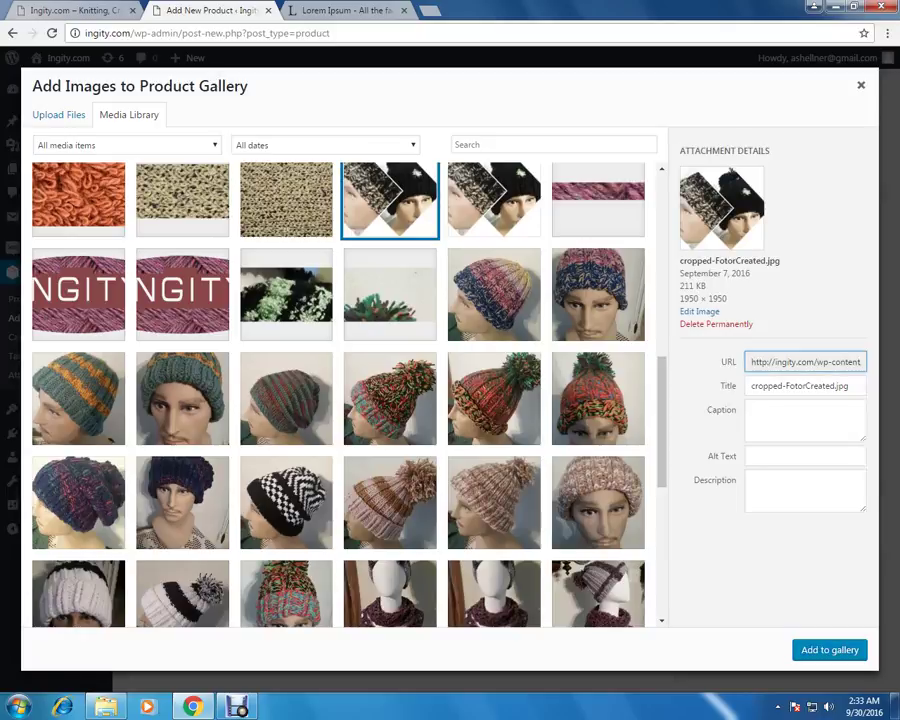
{"action": "left_click", "coordinate": [286, 502]}
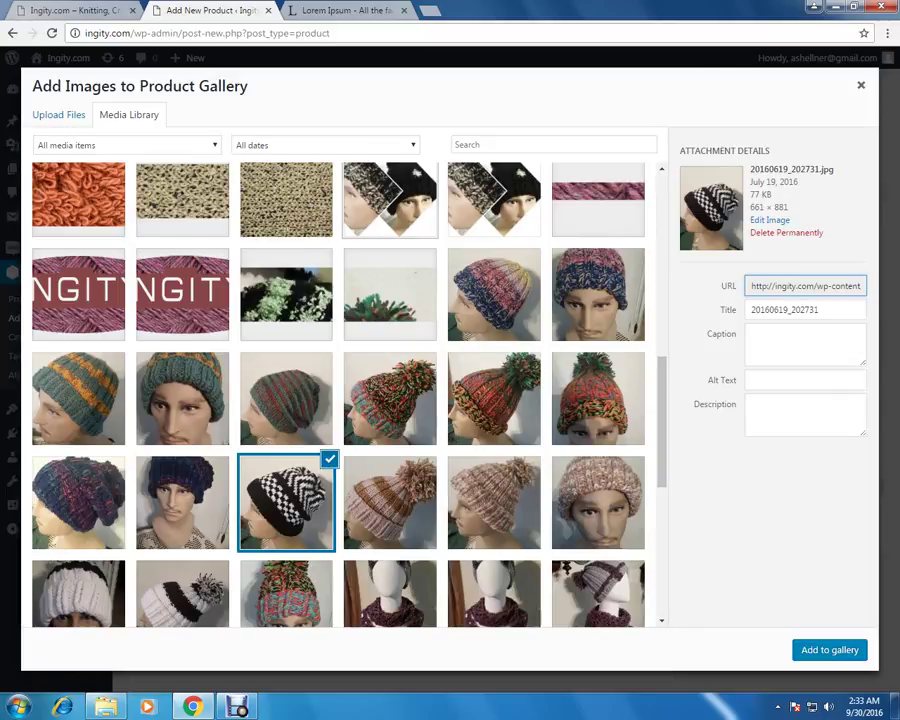
{"action": "left_click", "coordinate": [390, 502], "text": "ctrl"}
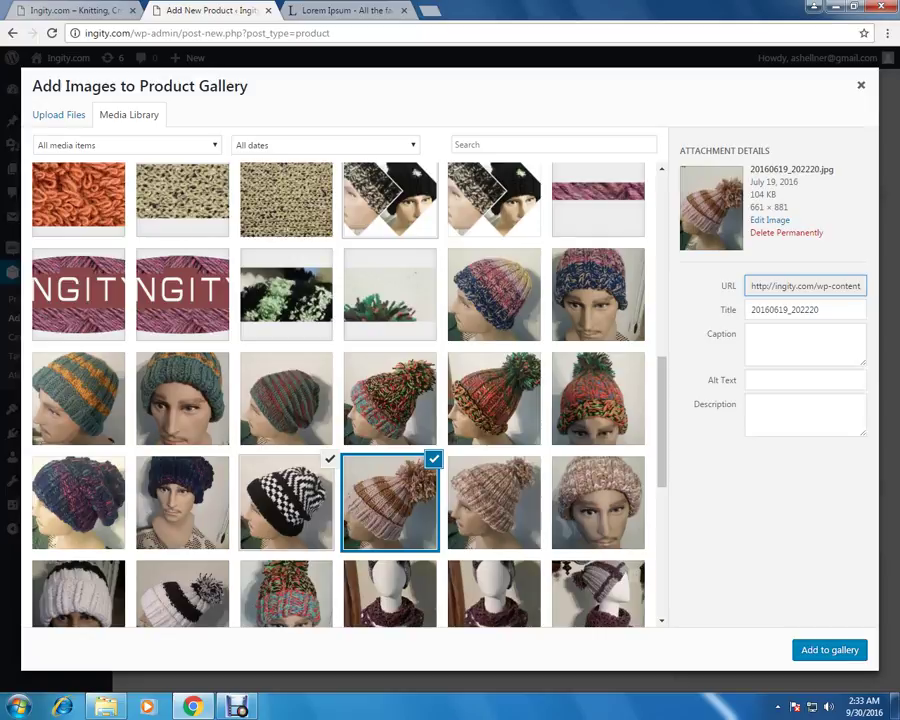
{"action": "left_click", "coordinate": [390, 398], "text": "ctrl"}
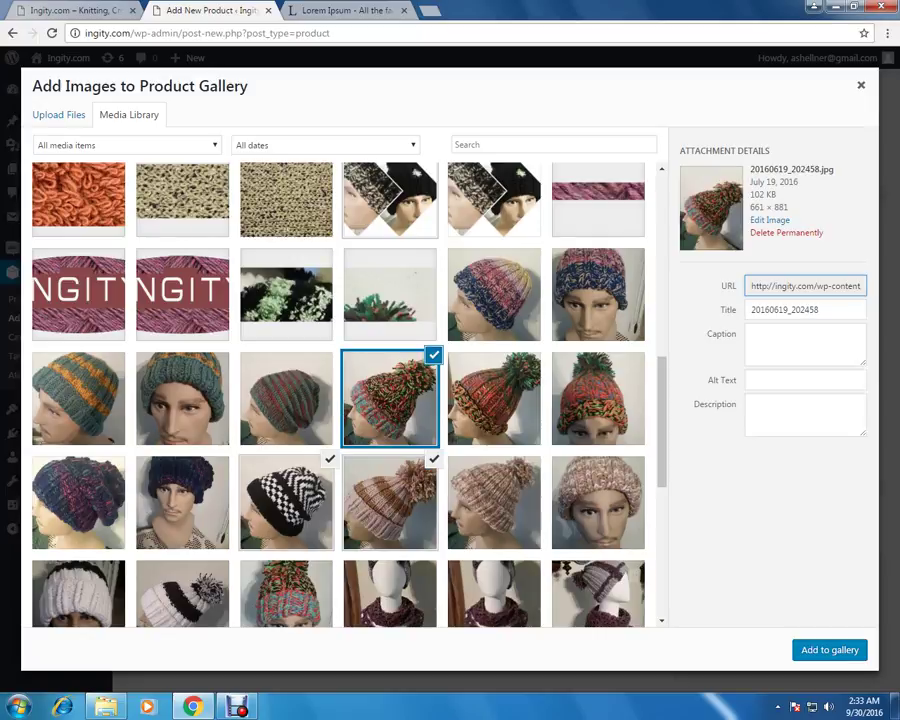
{"action": "left_click", "coordinate": [494, 398], "text": "ctrl"}
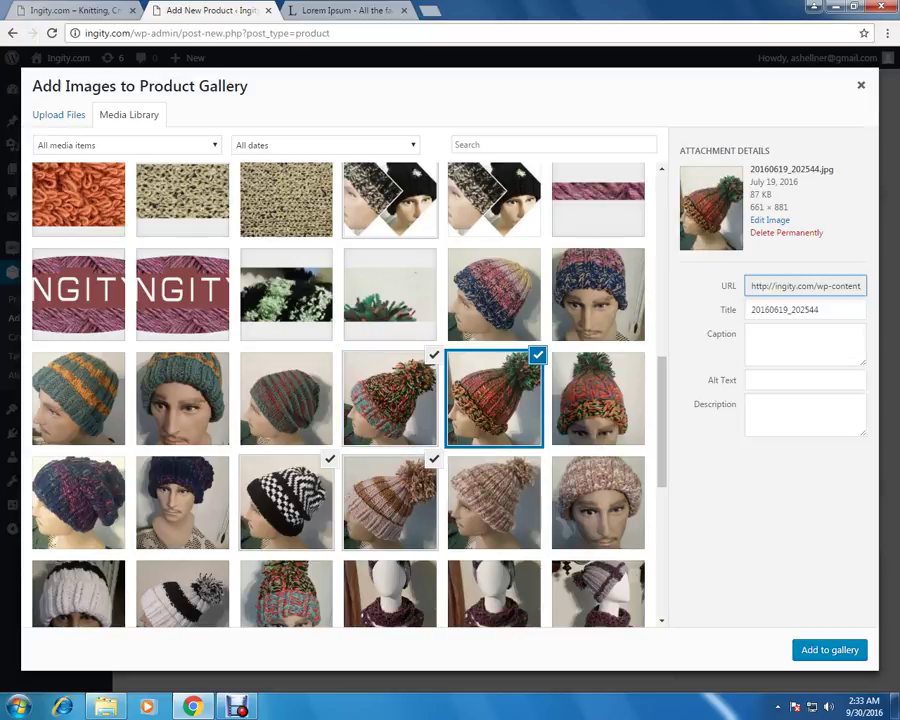
{"action": "left_click", "coordinate": [829, 649]}
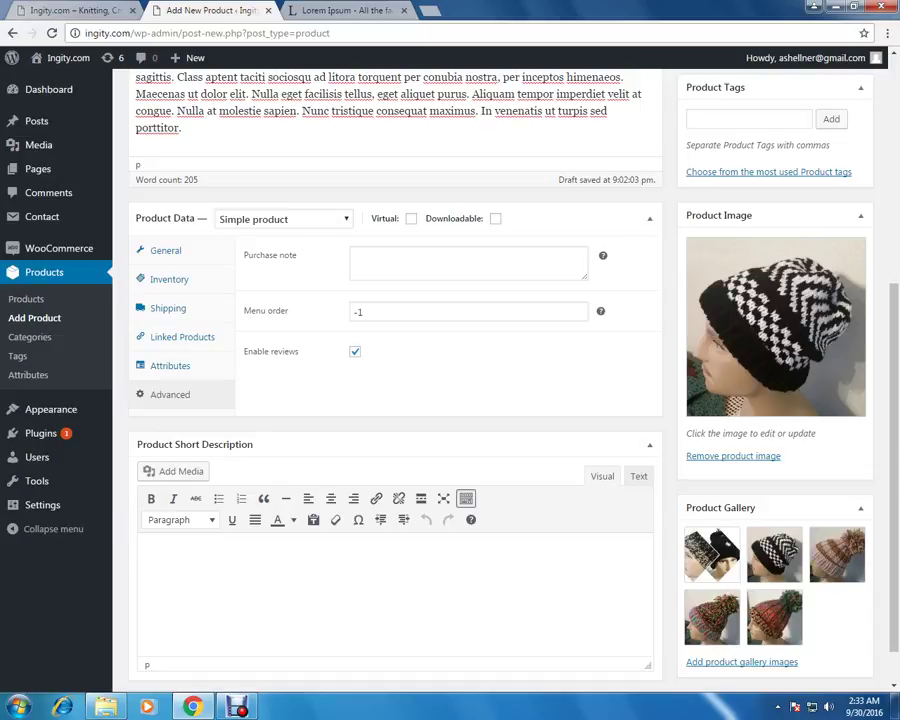
- Copy the end of the product description, from "Class aptent taciti" through "turpis sed porttitor.", into the product short description
{"action": "left_click", "coordinate": [145, 552]}
{"action": "left_click_drag", "start_coordinate": [178, 77], "coordinate": [181, 128]}
{"action": "right_click", "coordinate": [221, 80]}
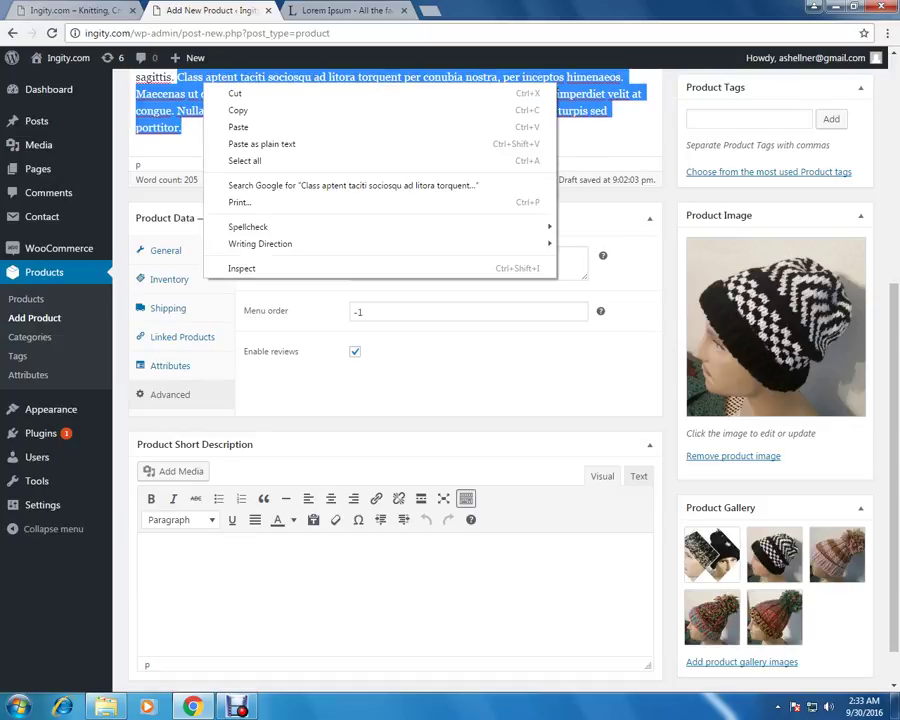
{"action": "left_click", "coordinate": [237, 110]}
{"action": "left_click", "coordinate": [167, 555]}
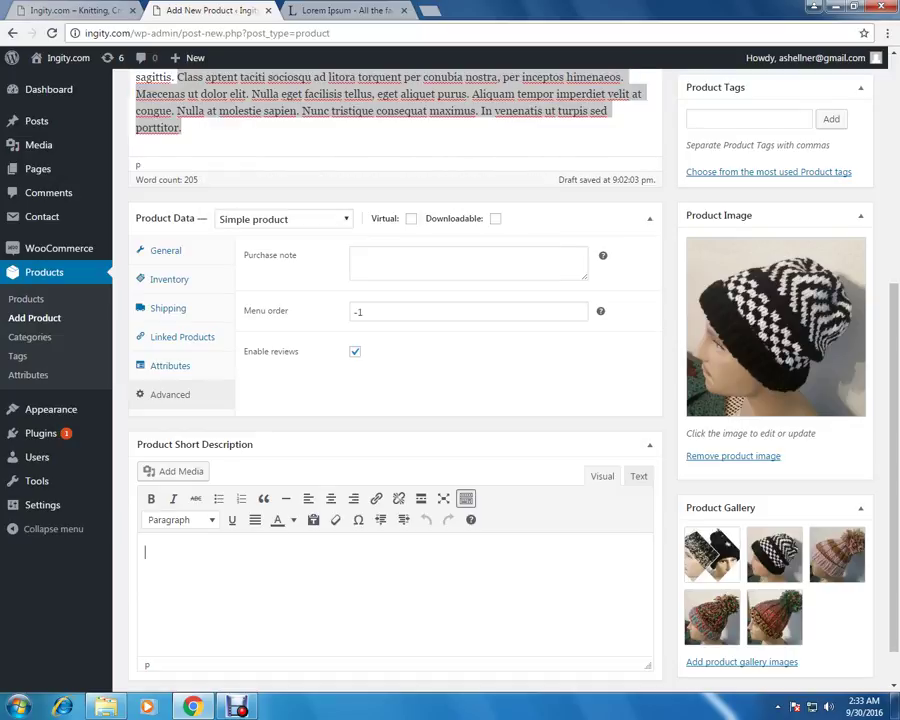
{"action": "right_click", "coordinate": [167, 555]}
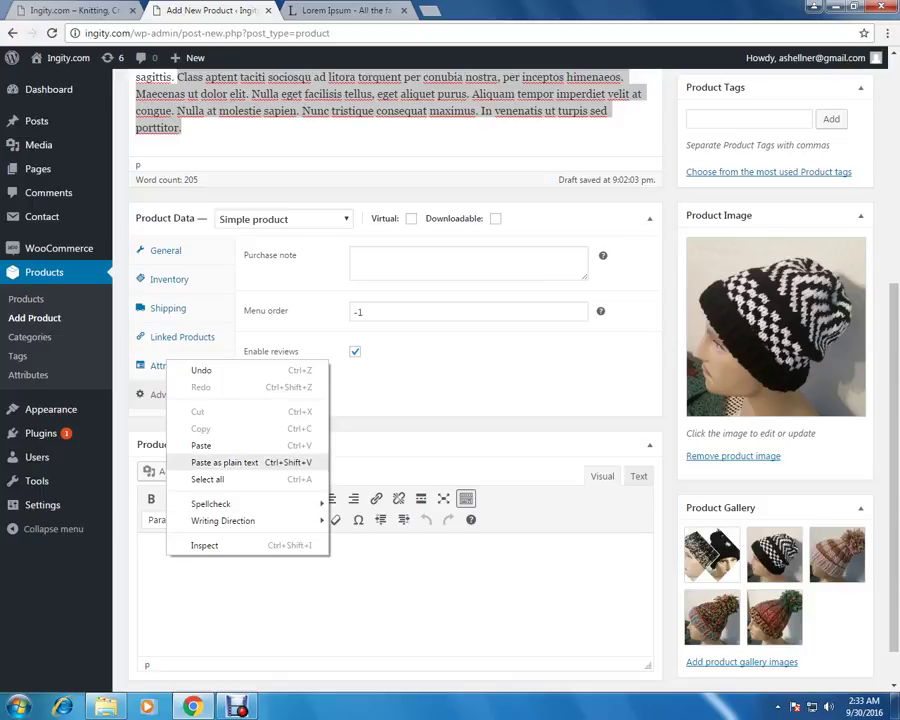
{"action": "left_click", "coordinate": [200, 445]}
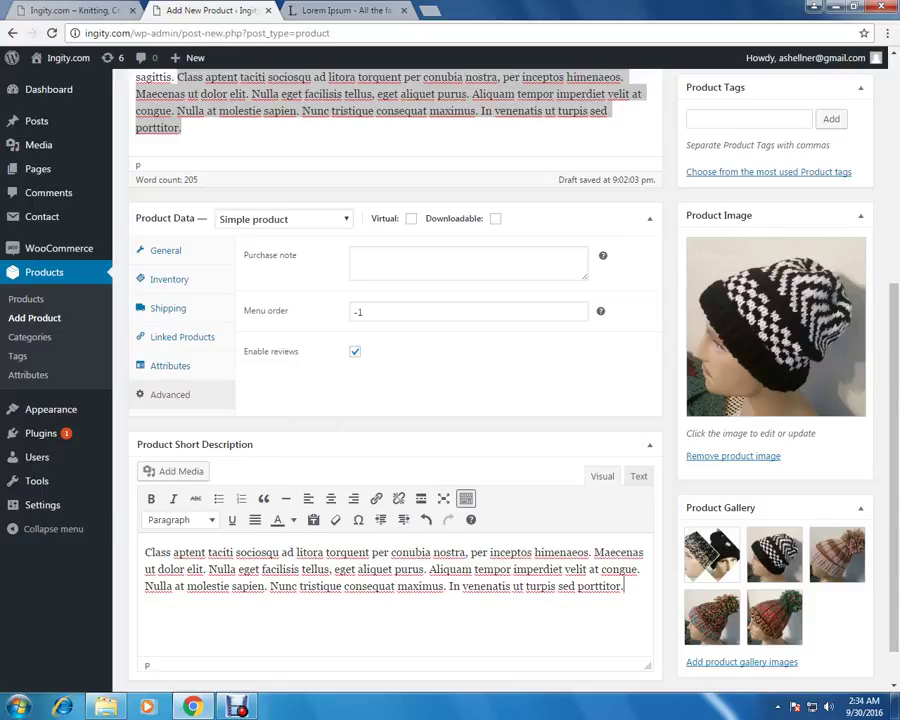
{"action": "scroll", "coordinate": [390, 400], "scroll_direction": "down", "scroll_amount": 2}
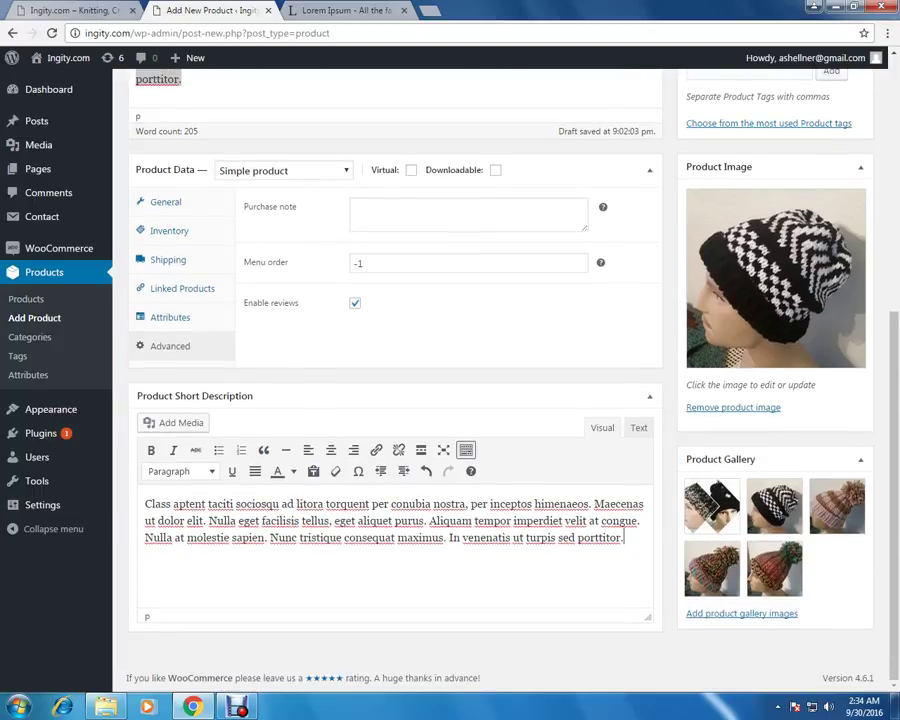
{"action": "scroll", "coordinate": [439, 376], "scroll_direction": "up", "scroll_amount": 3}
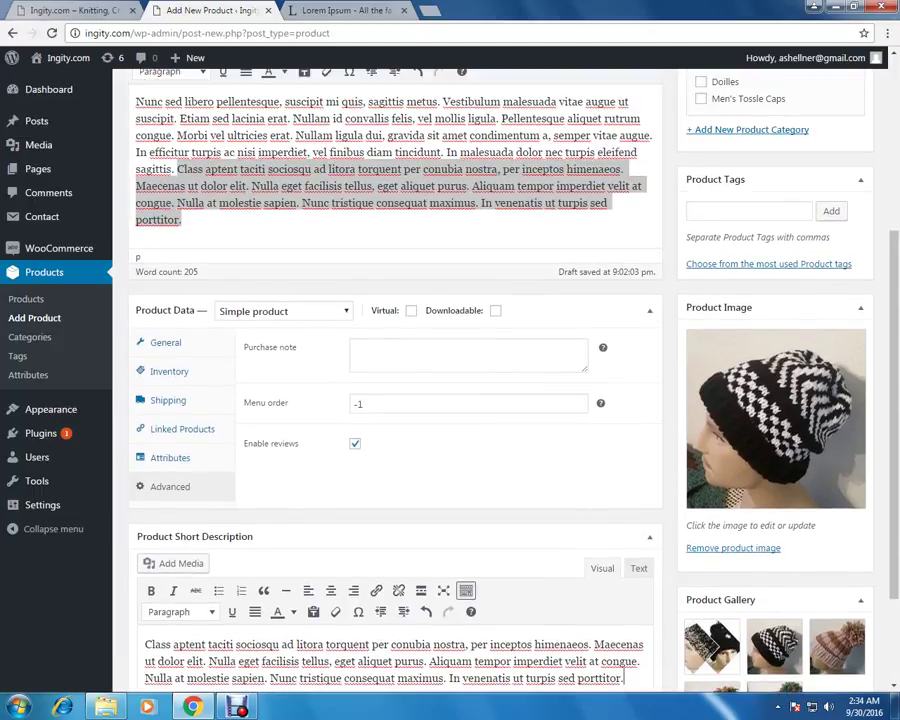
{"action": "scroll", "coordinate": [390, 400], "scroll_direction": "down", "scroll_amount": 3}
{"action": "scroll", "coordinate": [390, 400], "scroll_direction": "up", "scroll_amount": 9}
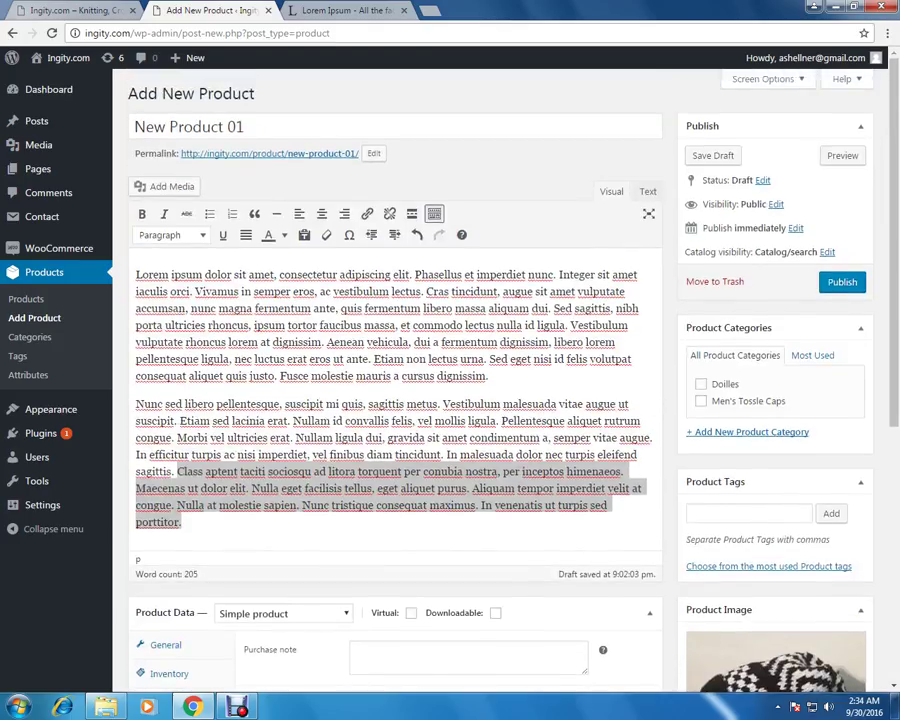